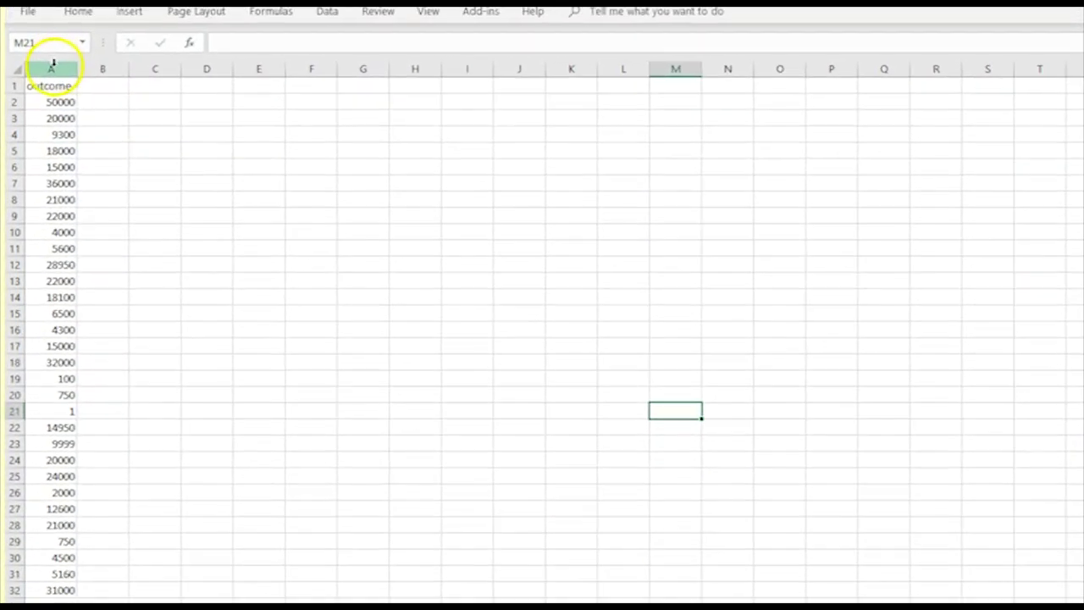
Insert a plain Histogram chart of the winnings in column A from All Charts
click(44, 22)
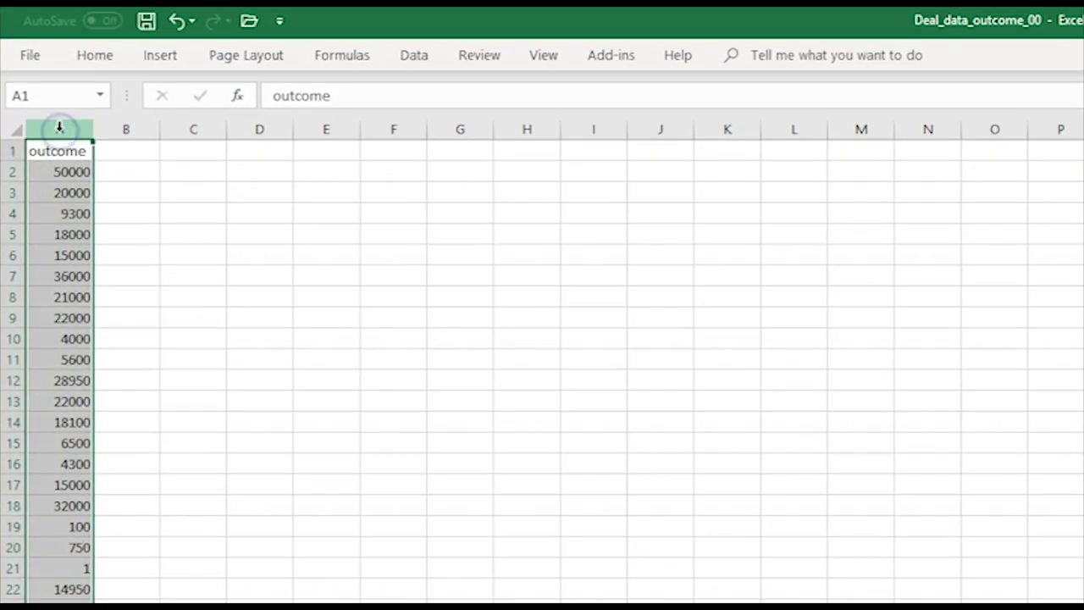
click(158, 56)
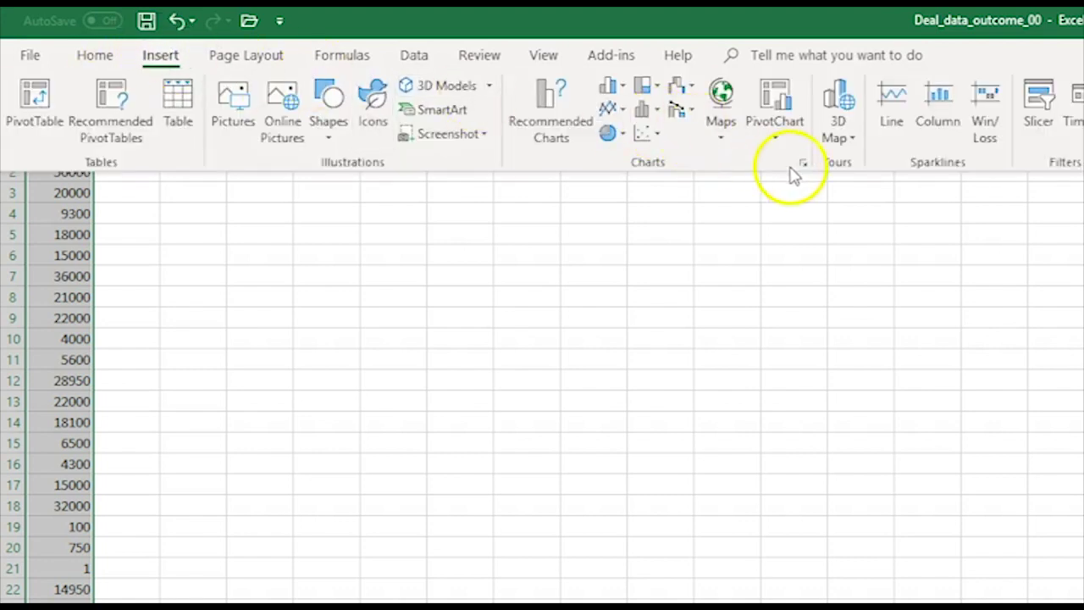
click(803, 163)
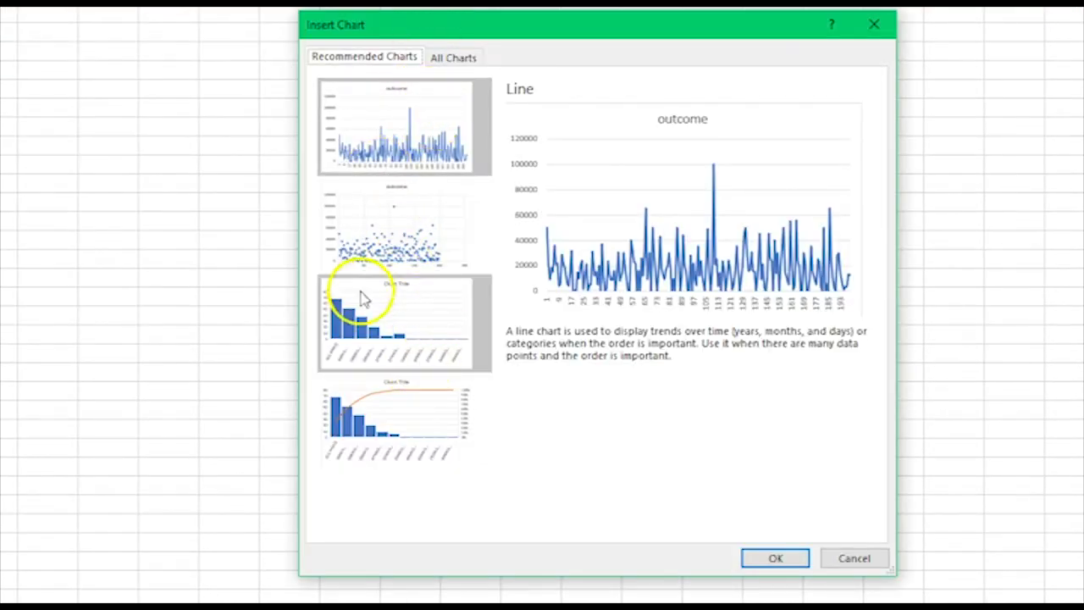
click(451, 56)
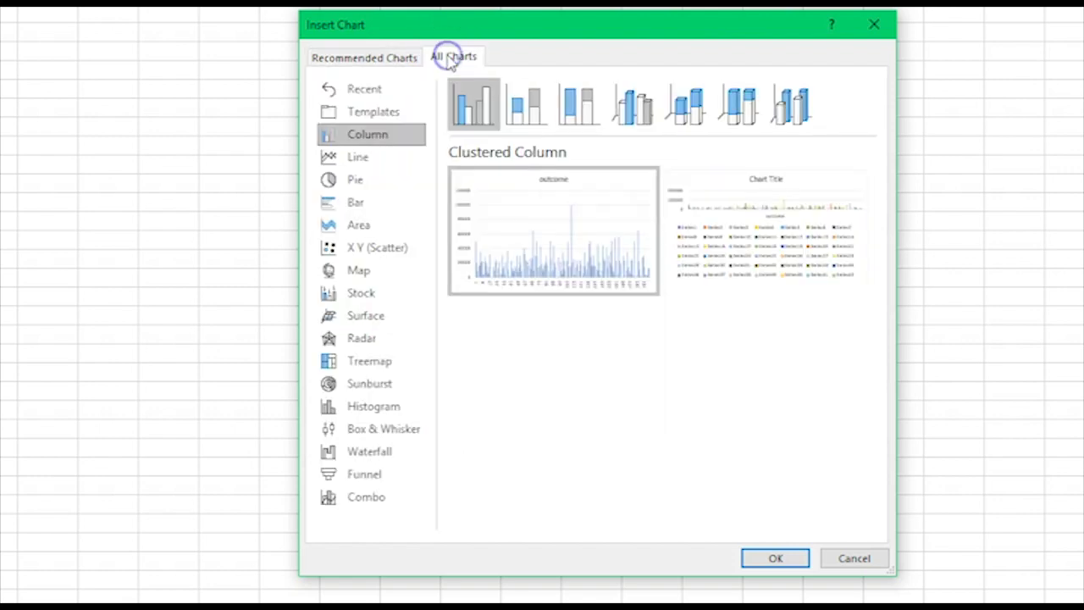
click(363, 413)
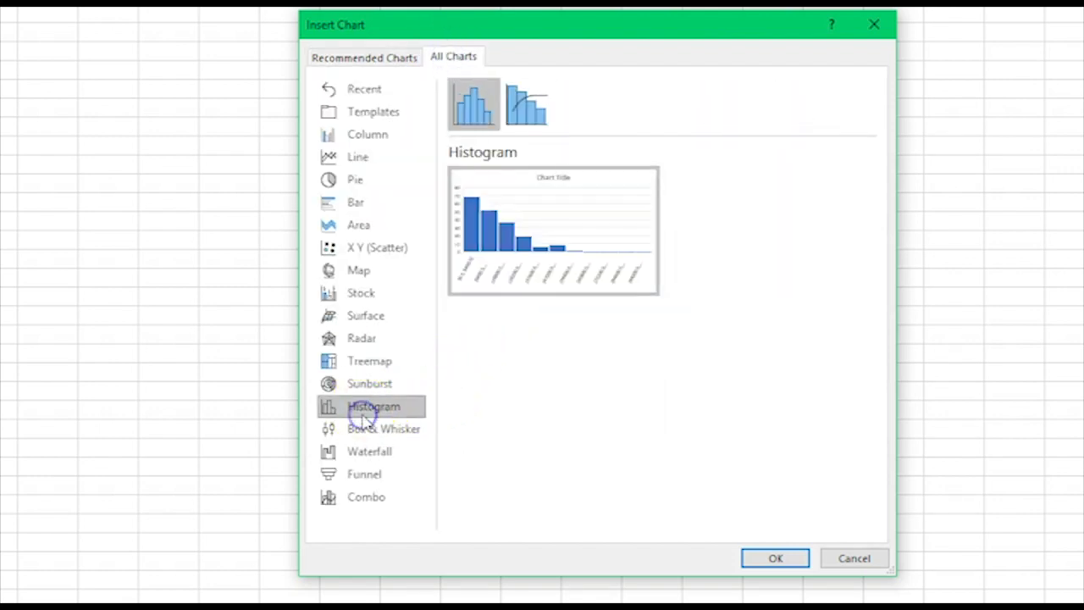
click(477, 107)
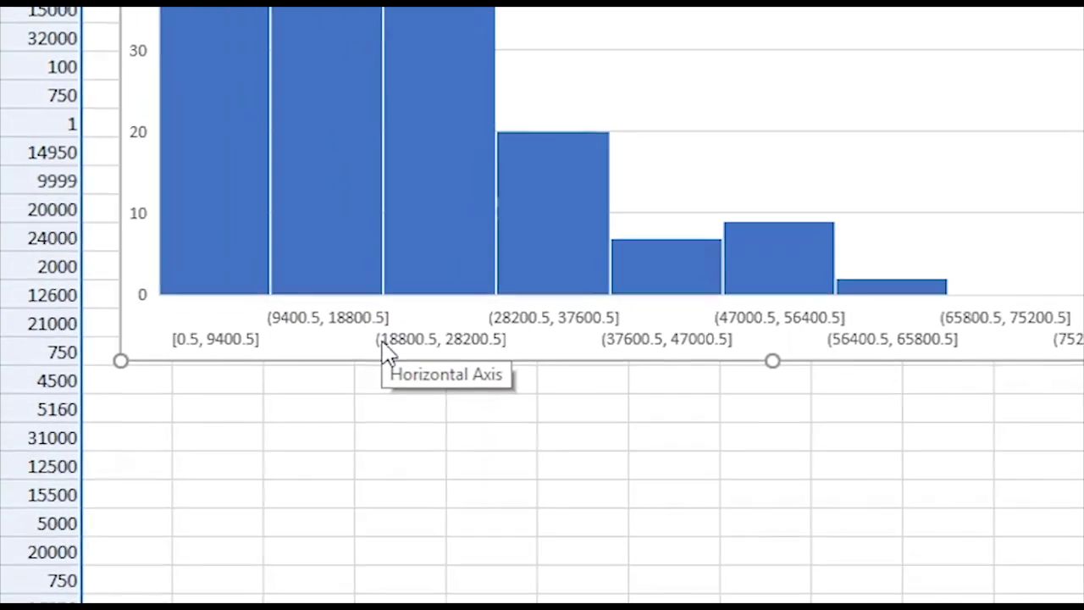
Open Format Axis for the horizontal axis as a floating panel
right_click(404, 252)
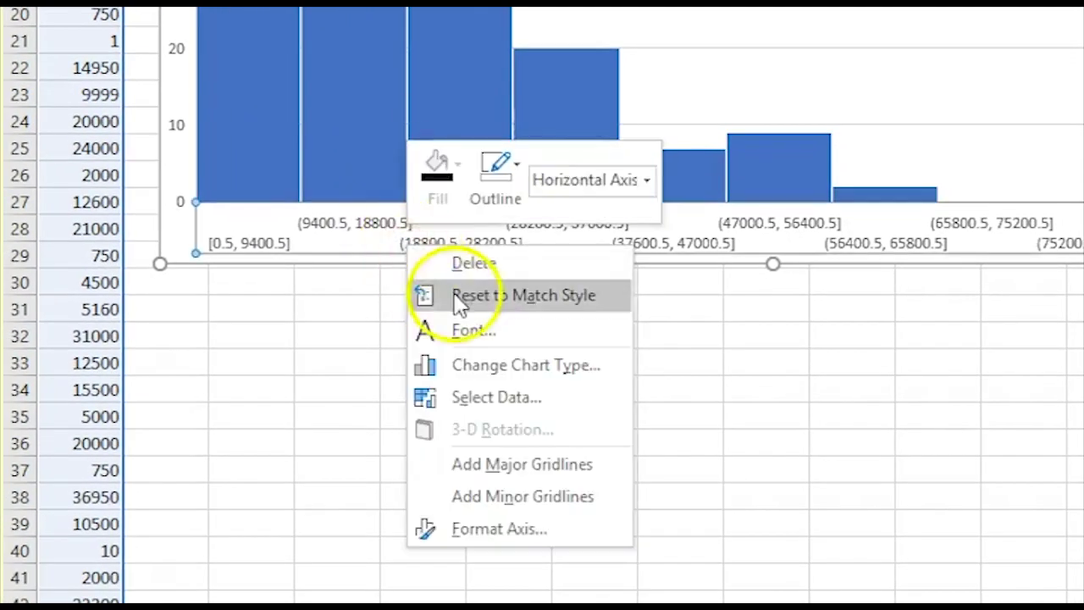
click(533, 541)
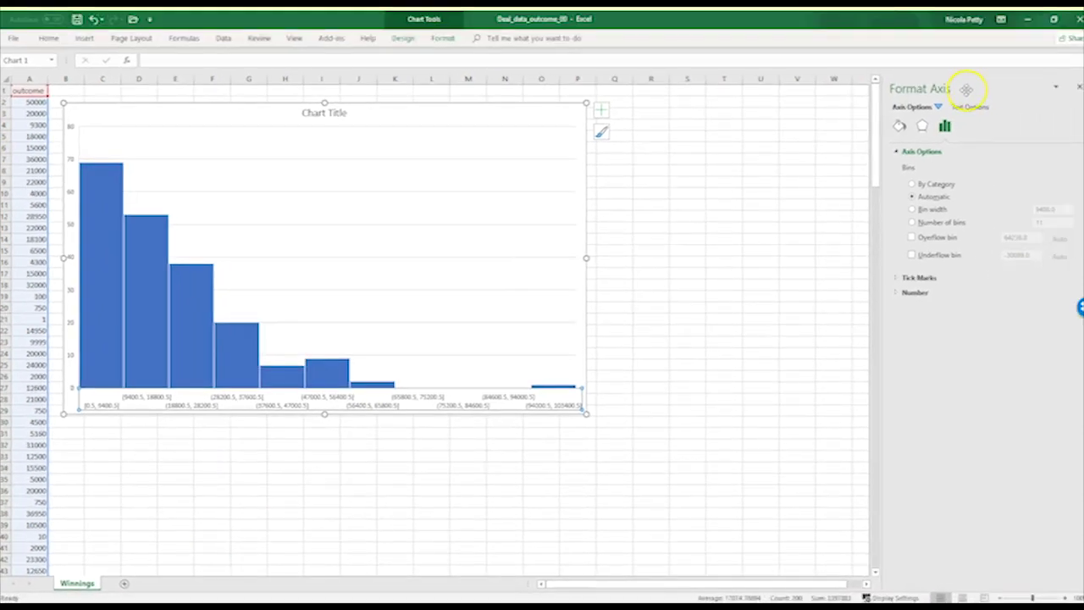
mouse_move(922, 90)
mouse_down()
mouse_move(780, 118)
mouse_move(550, 109)
mouse_up()
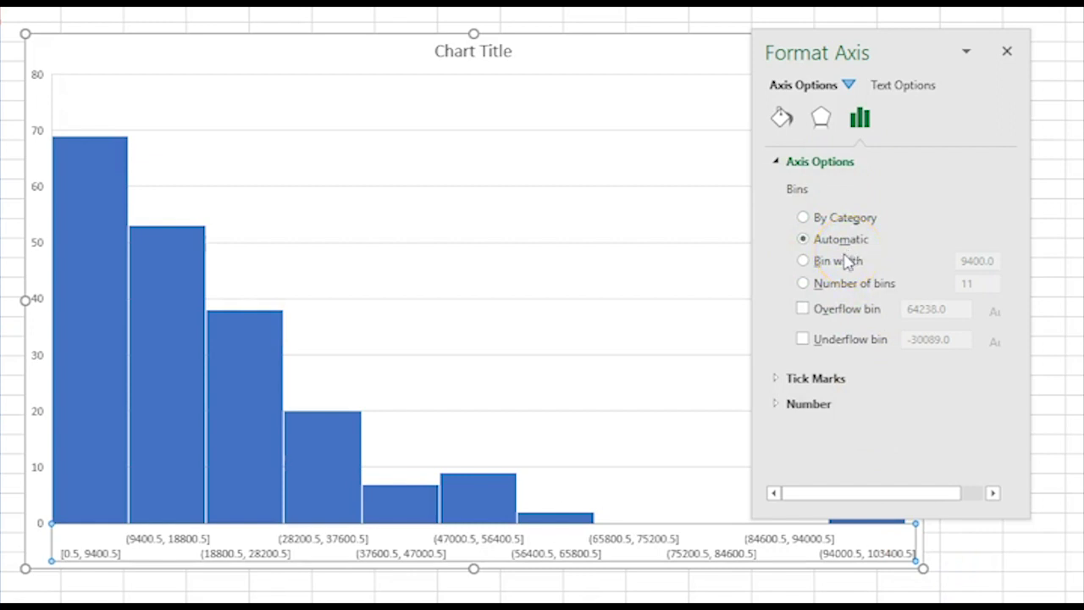
Switch to a fixed bin width of 10,000
click(804, 261)
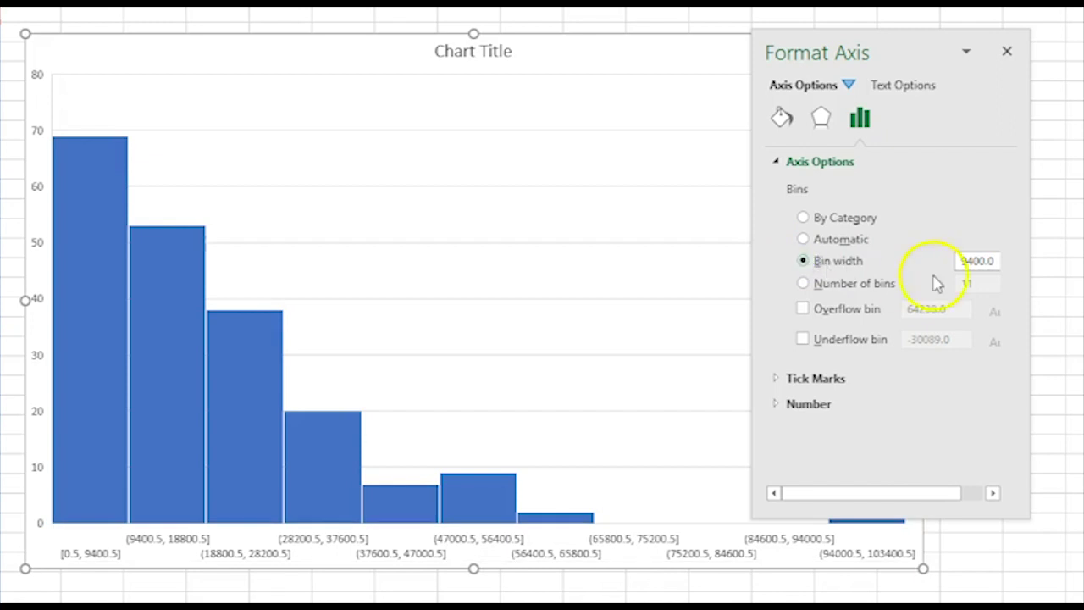
click(974, 261)
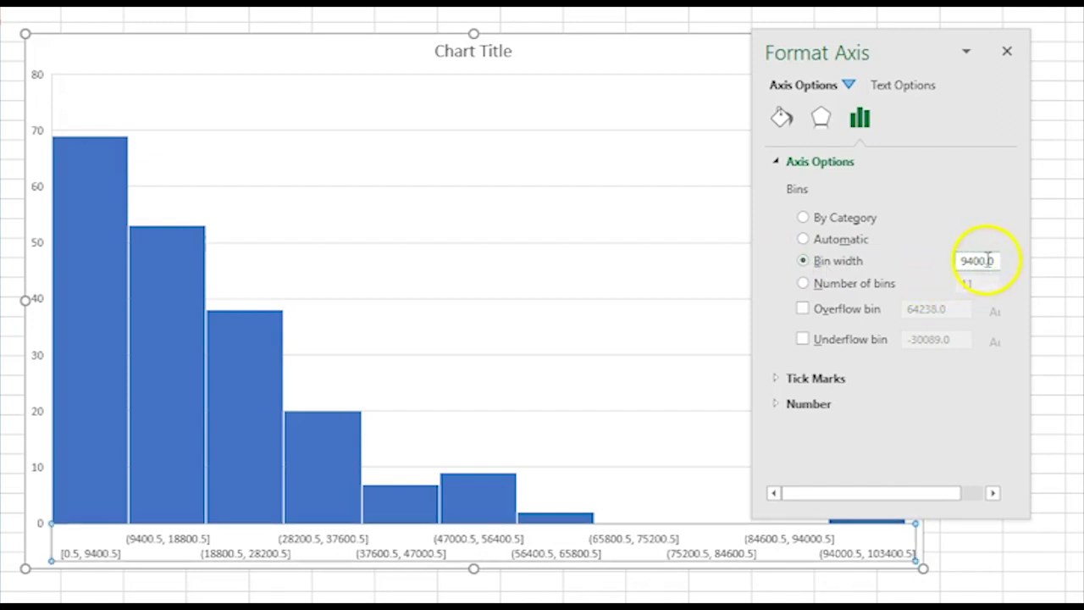
click(946, 259)
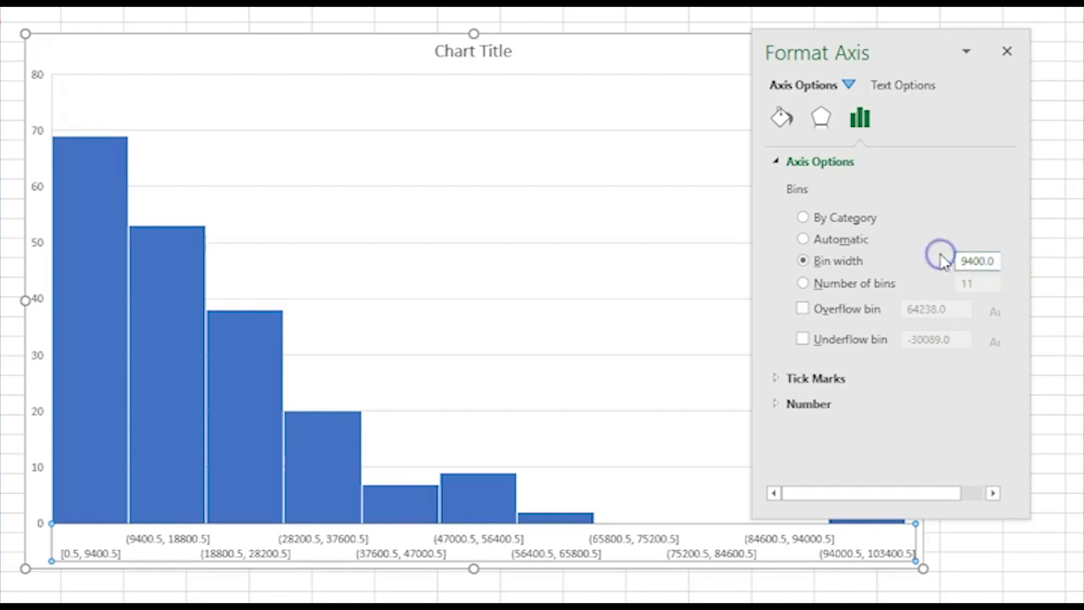
key(Delete)
key(Delete)
text(100)
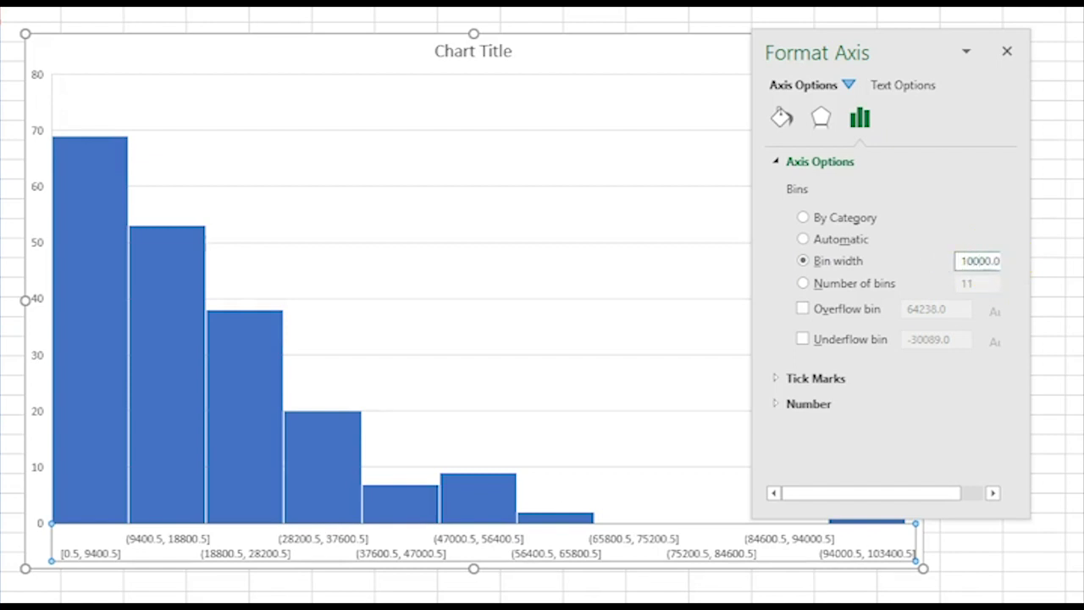
key(Return)
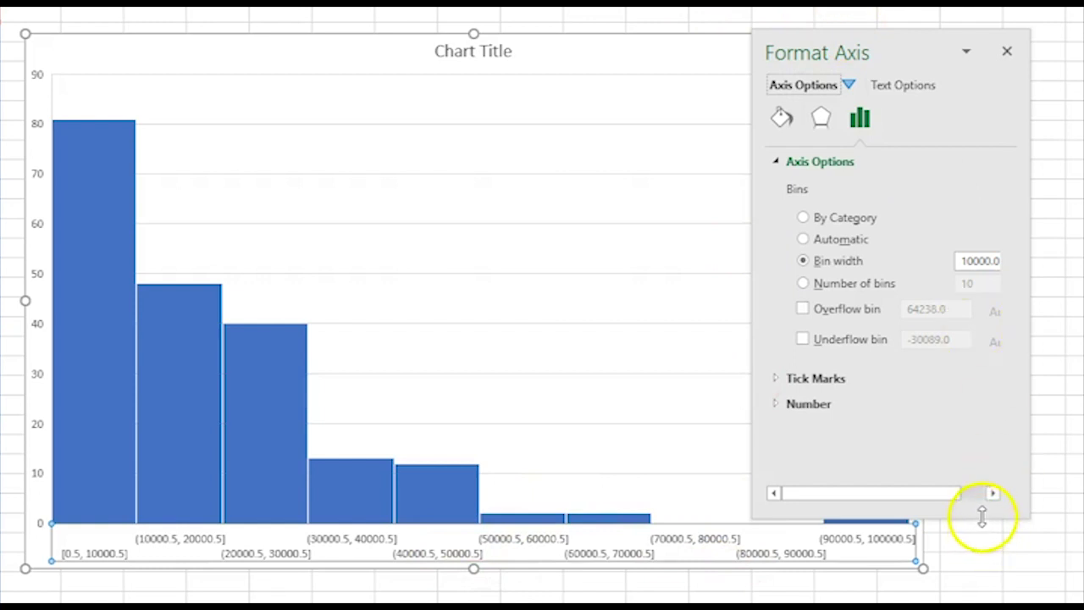
drag(982, 515, 965, 453)
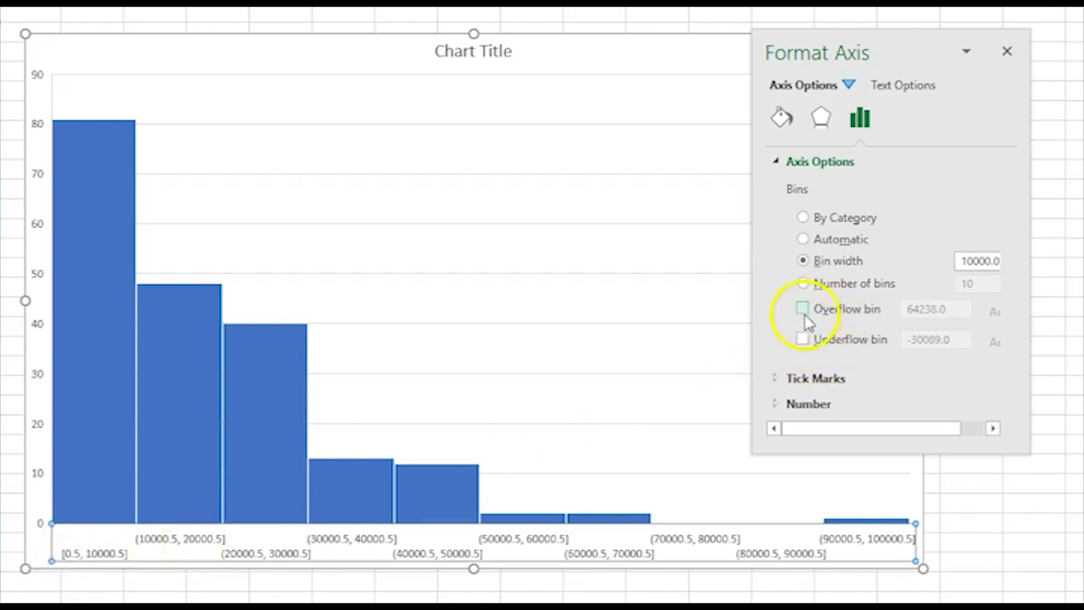
Enable an underflow bin with a 10,000 threshold
click(804, 340)
click(935, 339)
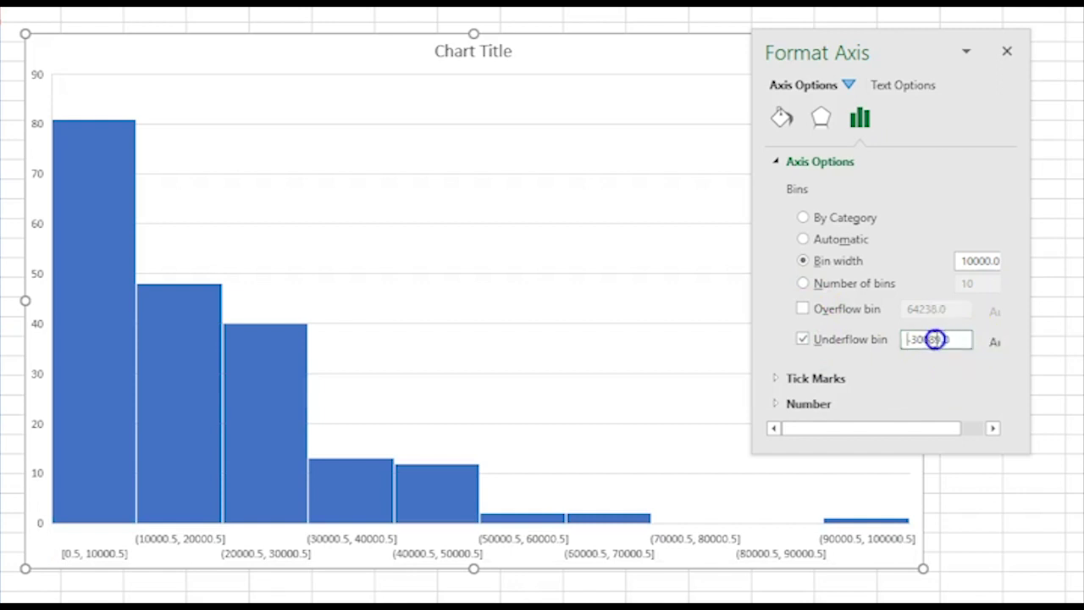
click(898, 340)
text(10000)
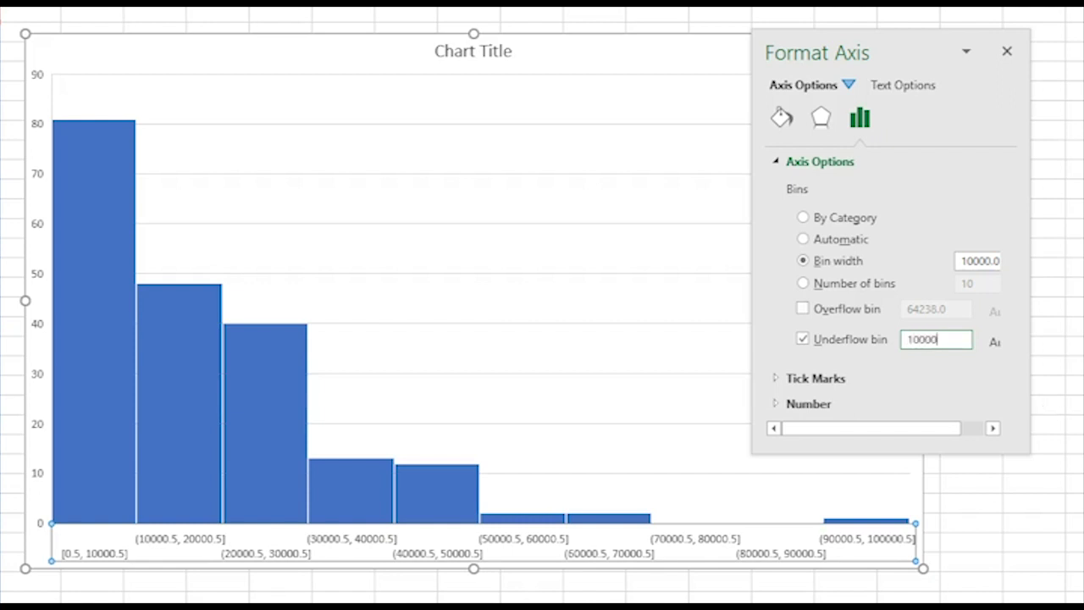
key(Return)
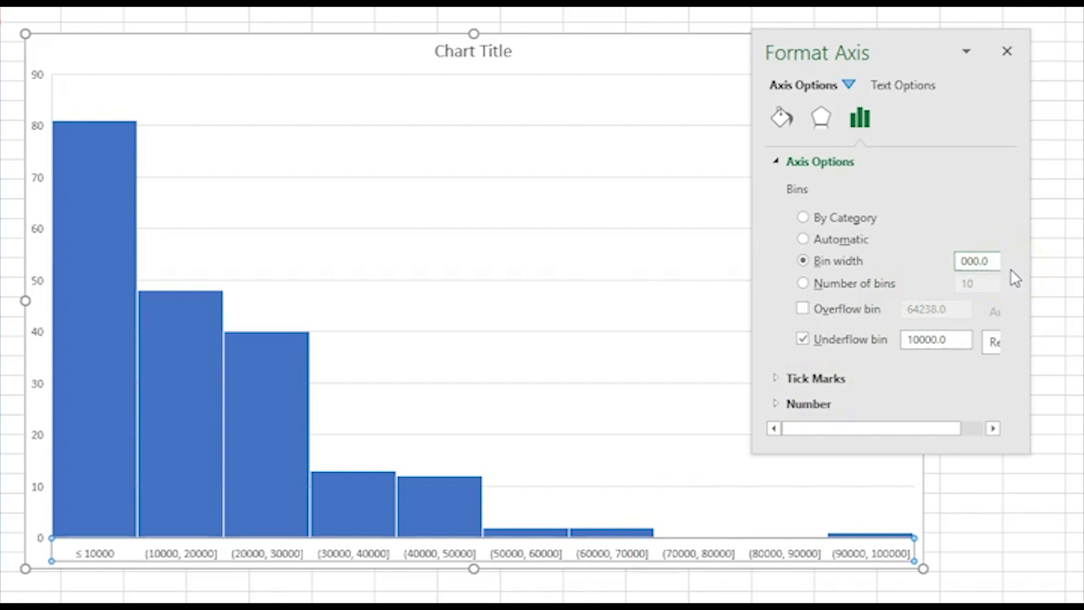
Try 3,000 and 1,000 bin widths and re-confirm the underflow value
key(Return)
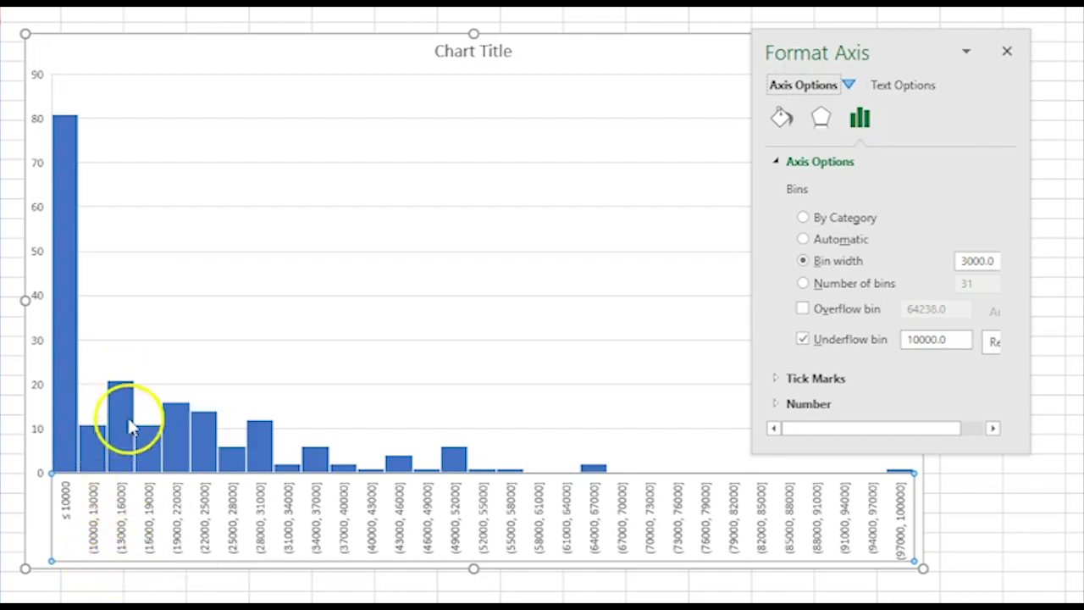
mouse_move(121, 415)
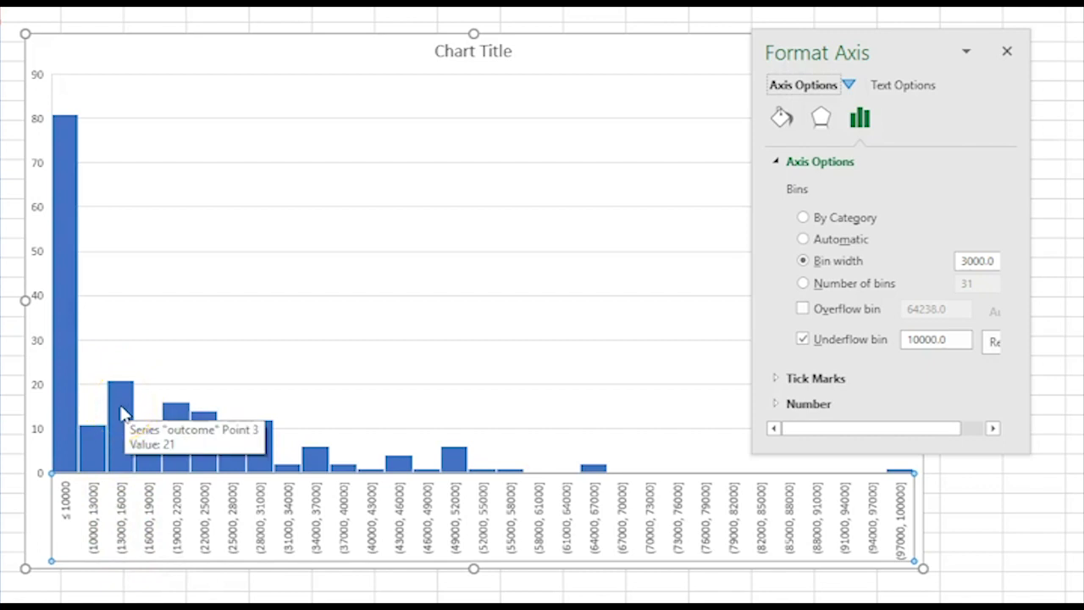
click(121, 412)
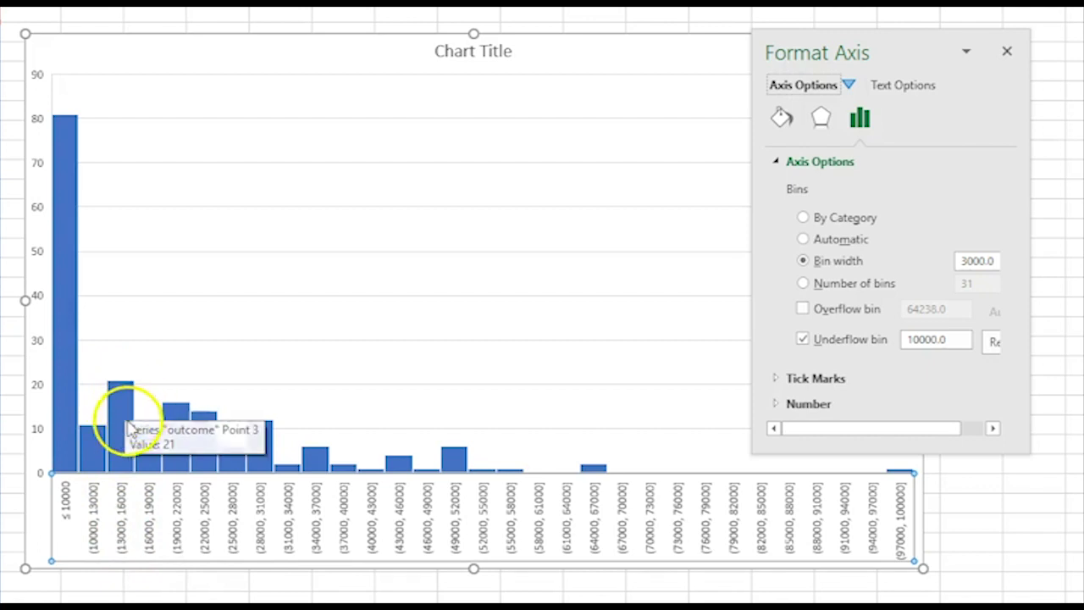
click(981, 260)
drag(981, 260, 948, 260)
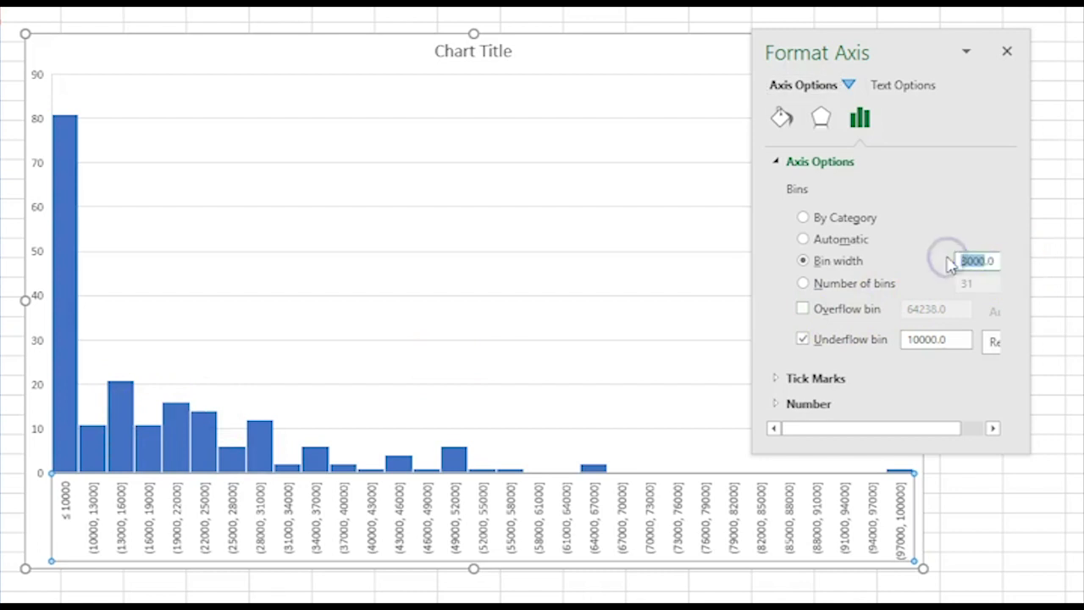
text(1000)
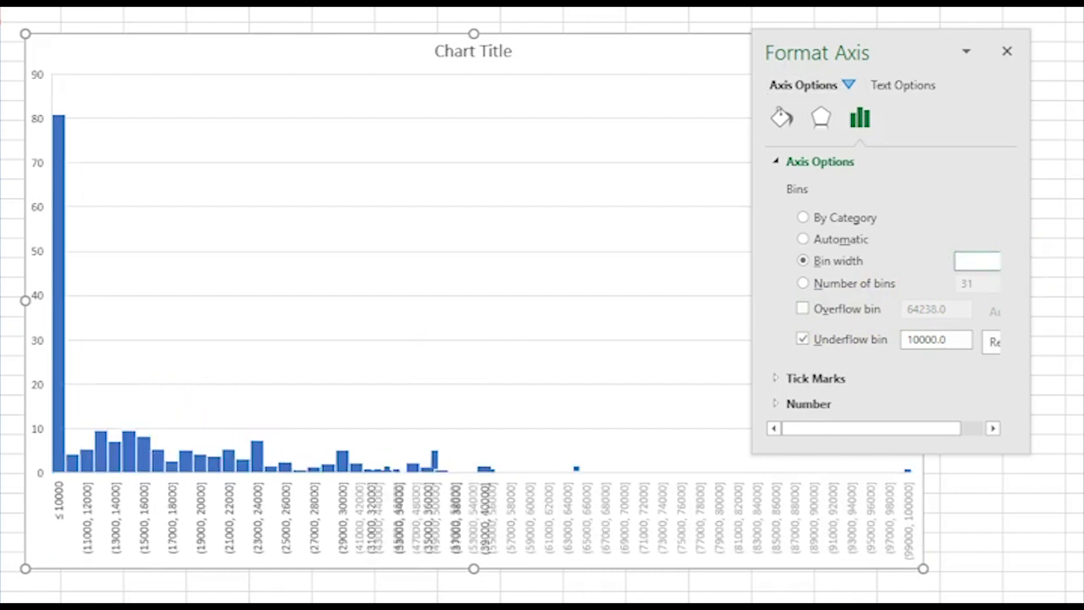
click(490, 349)
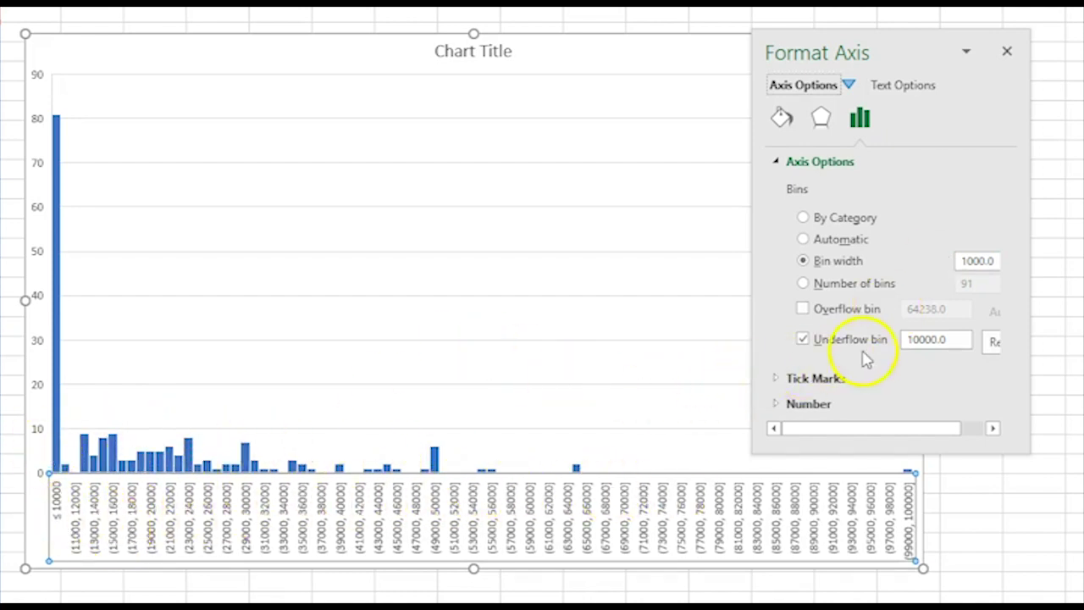
click(924, 338)
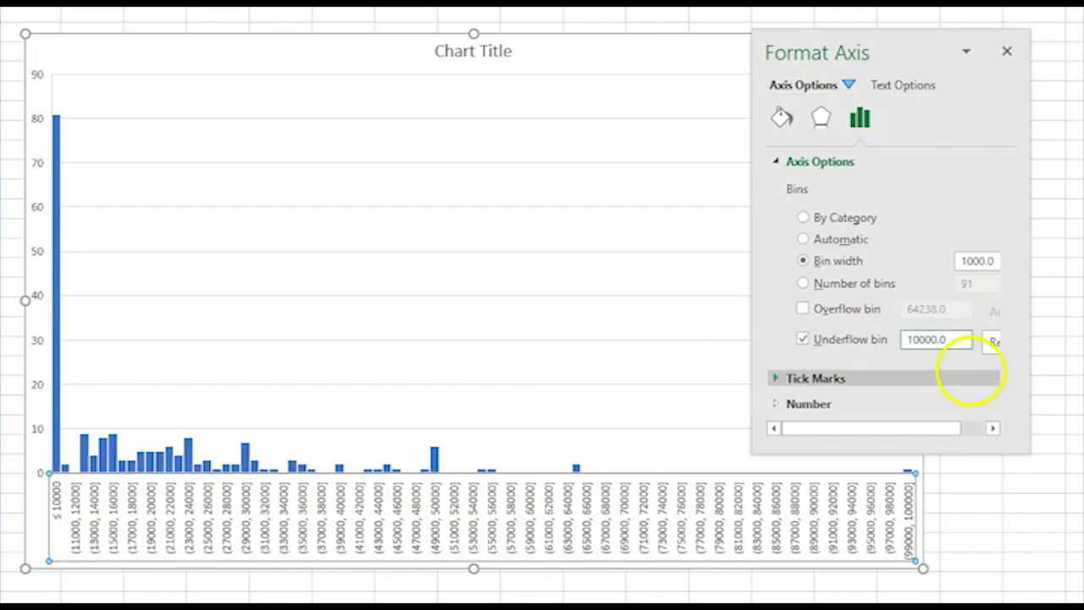
text(1000)
key(Return)
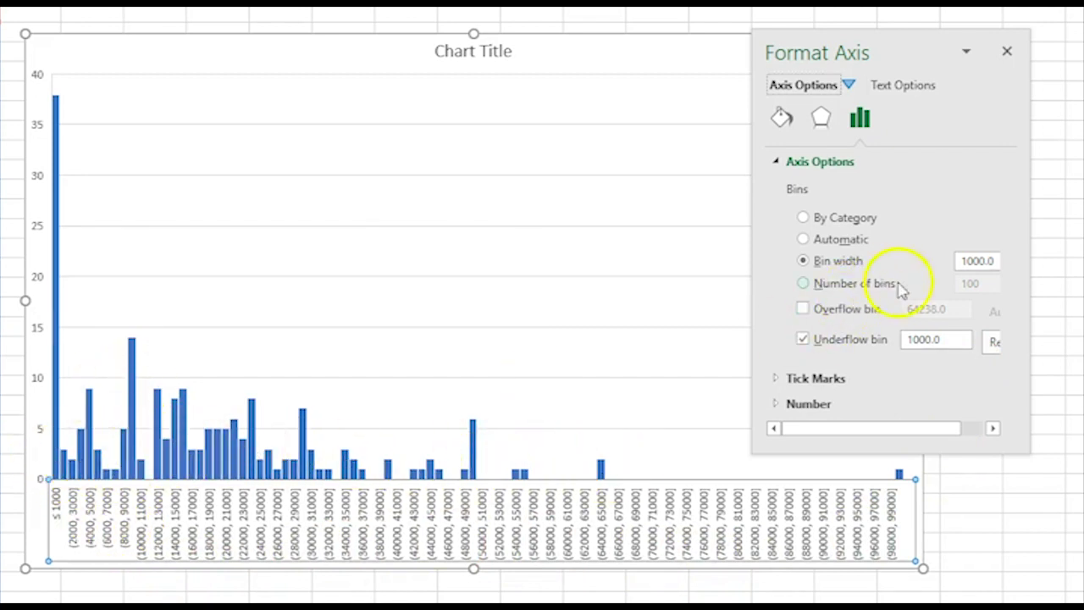
Set the bin width to 5,000 and the underflow bin to 5,000
click(968, 260)
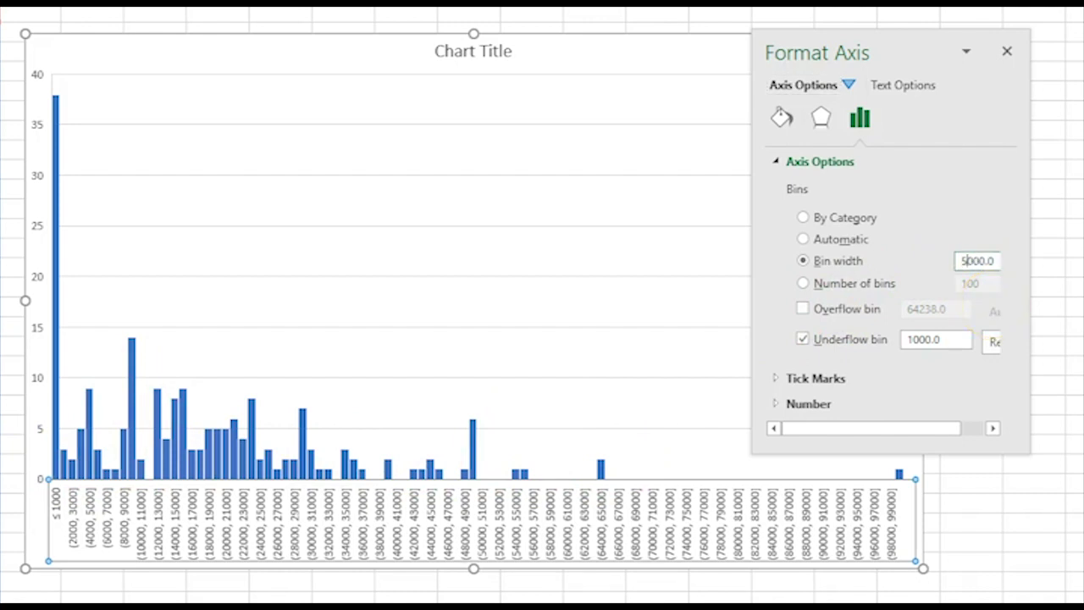
key(Return)
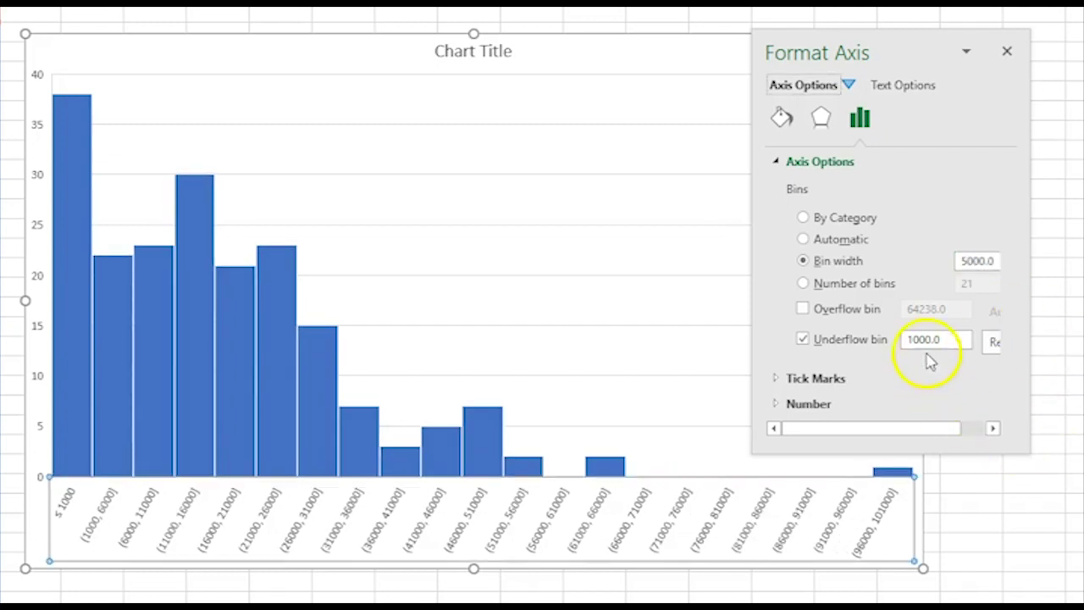
click(905, 340)
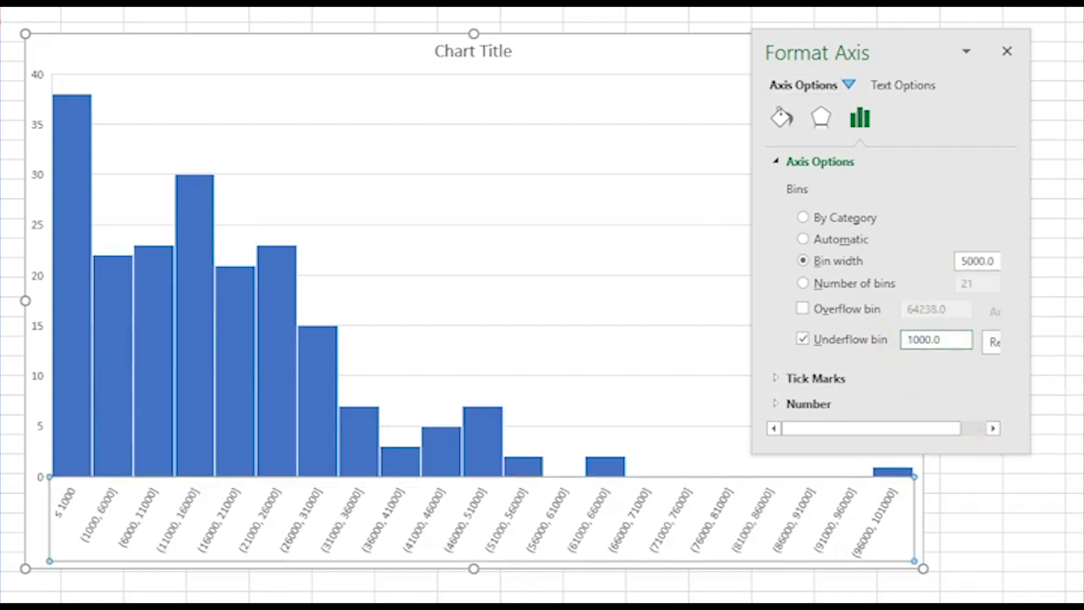
text(5000)
key(Return)
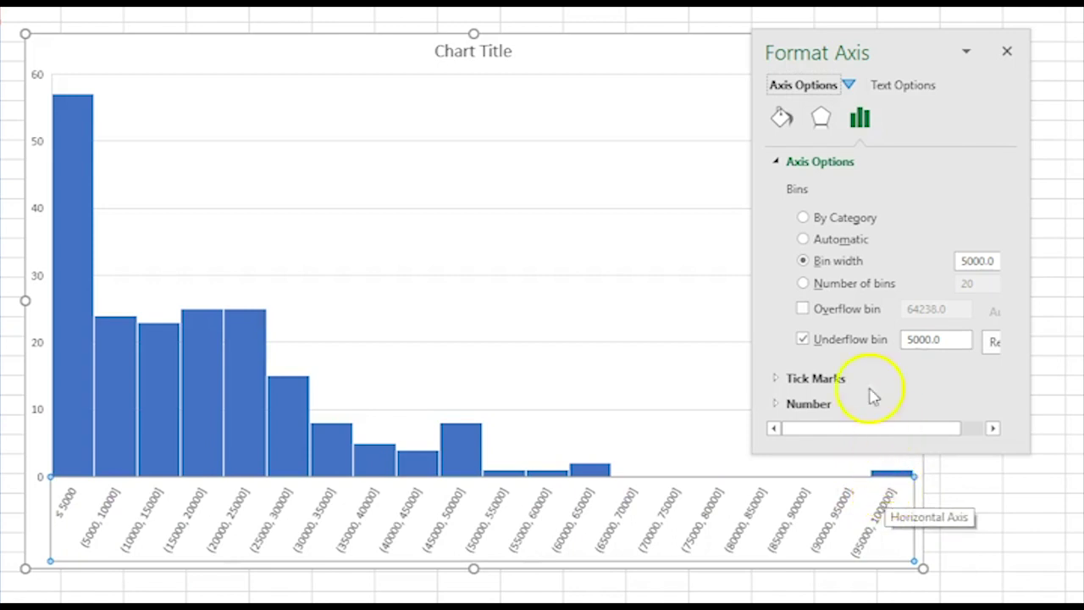
click(803, 309)
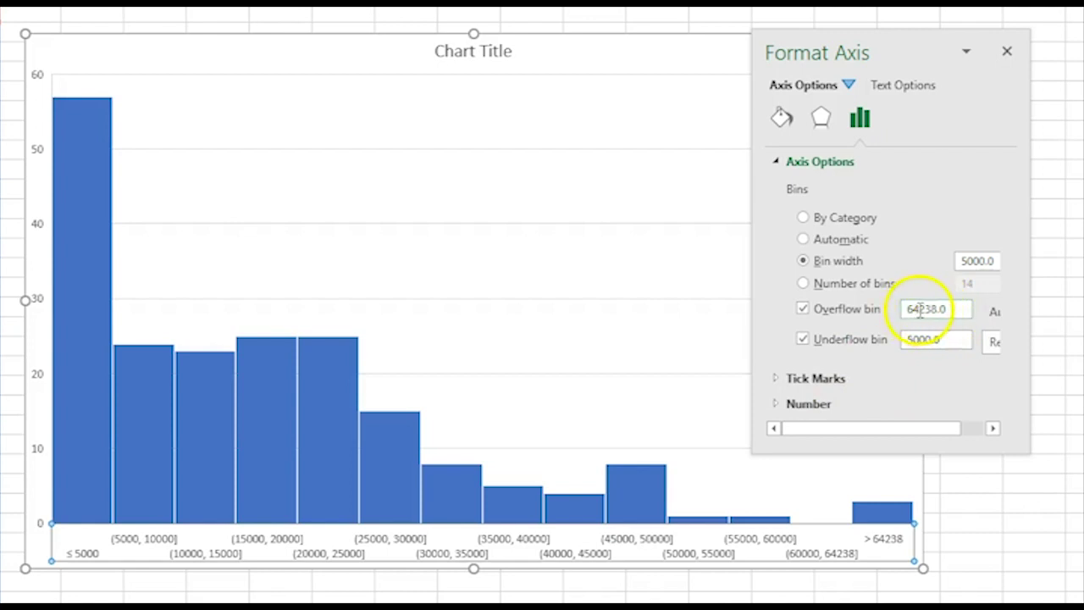
Change the overflow bin threshold from 64,238 to 70,000
click(919, 309)
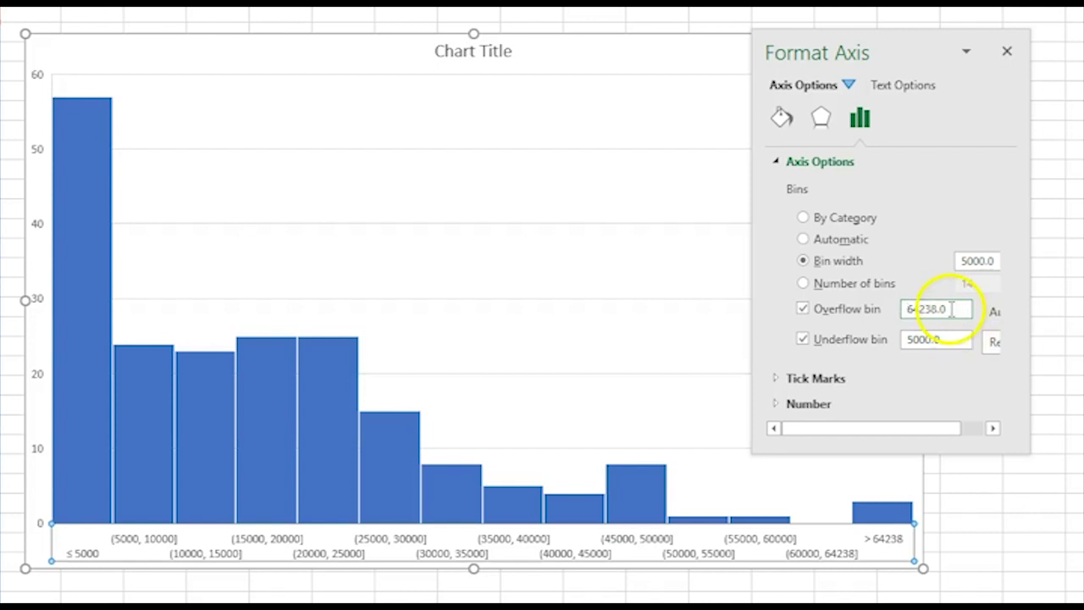
drag(945, 310, 880, 309)
text(70000)
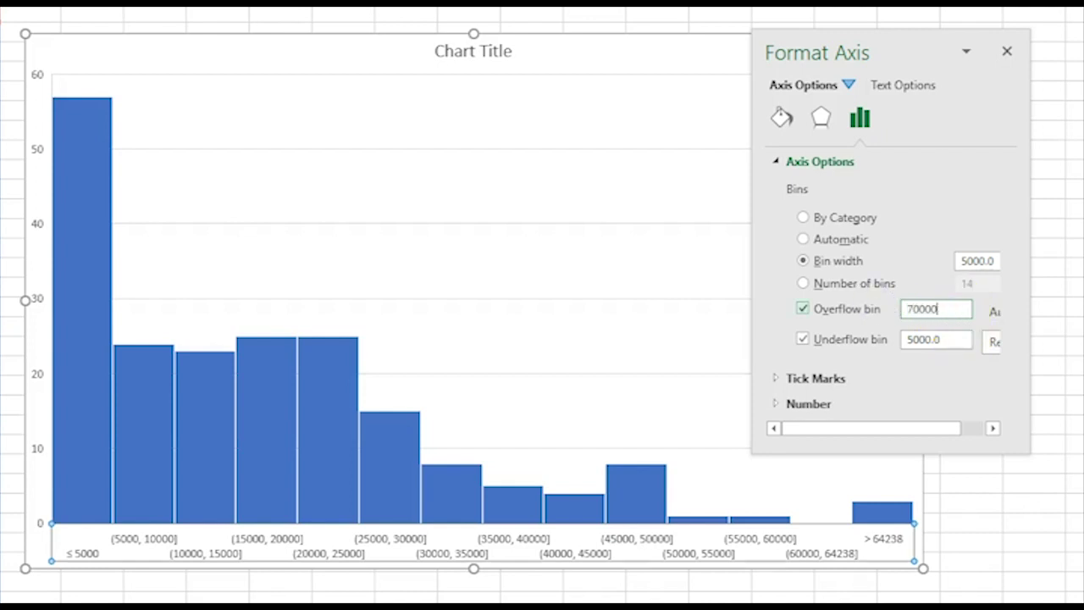
key(Return)
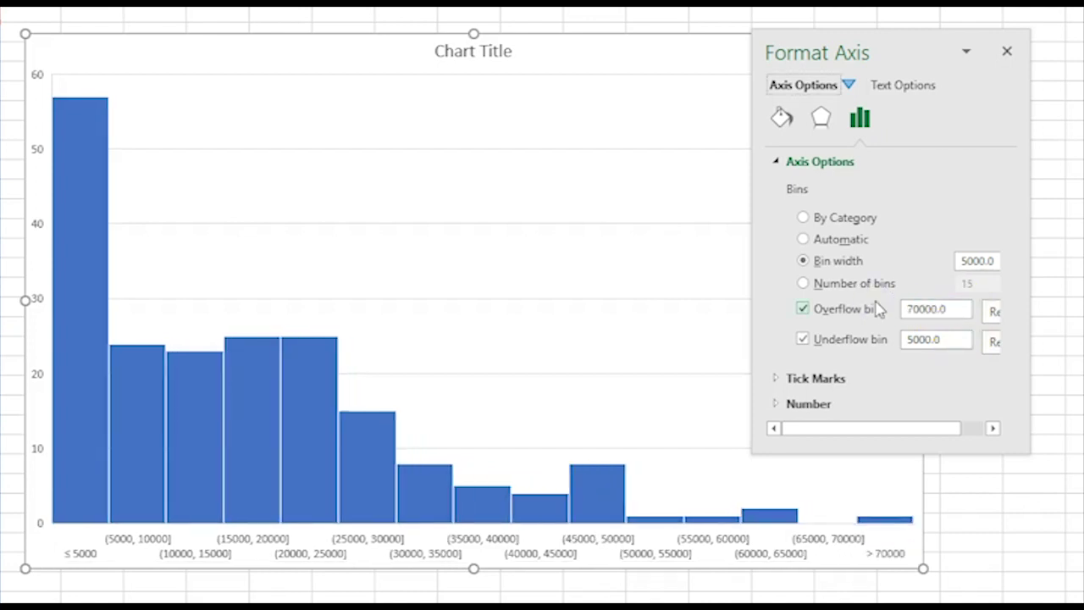
click(881, 449)
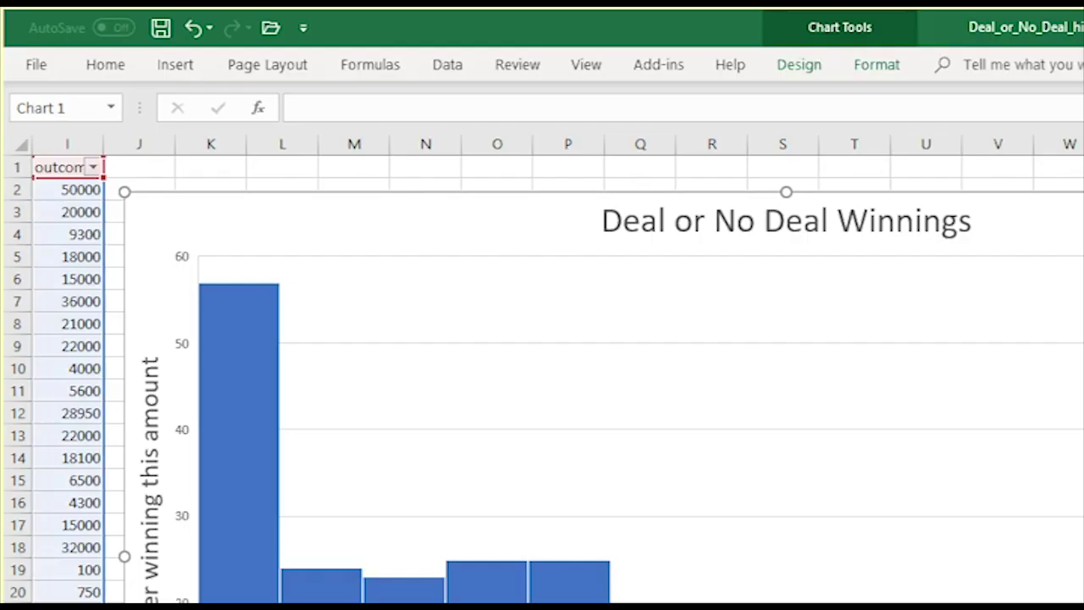
Add the vertical axis title 'Number winning this amount' through Add Chart Element
click(799, 66)
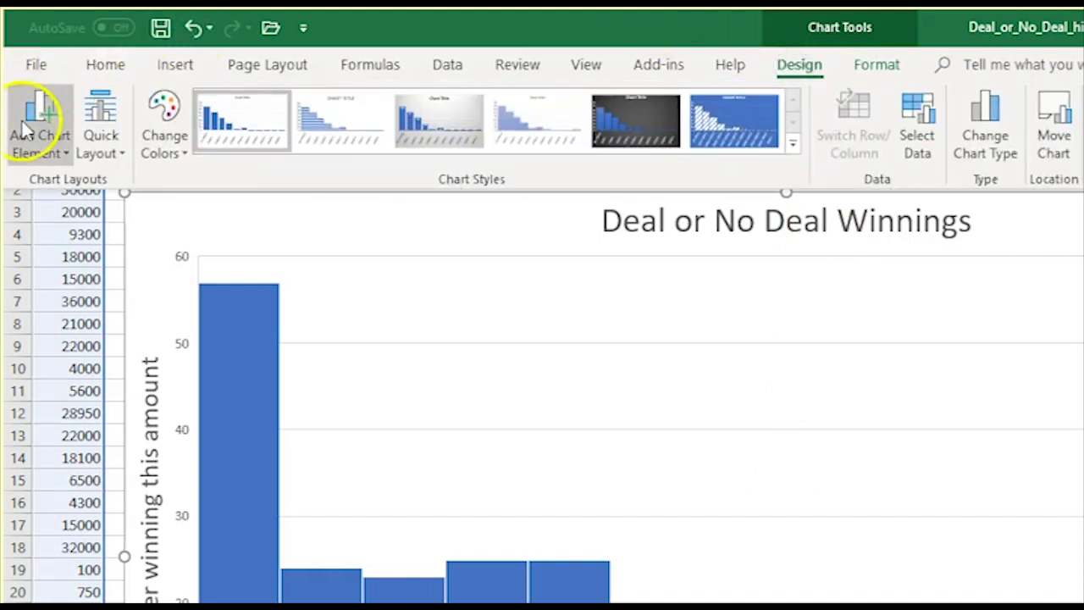
click(23, 125)
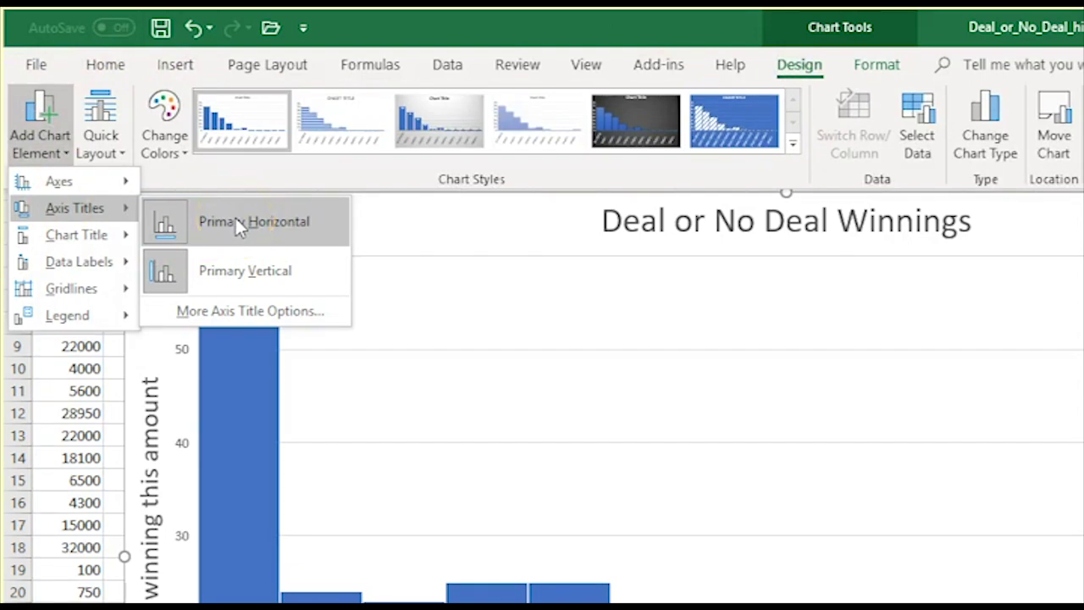
click(248, 269)
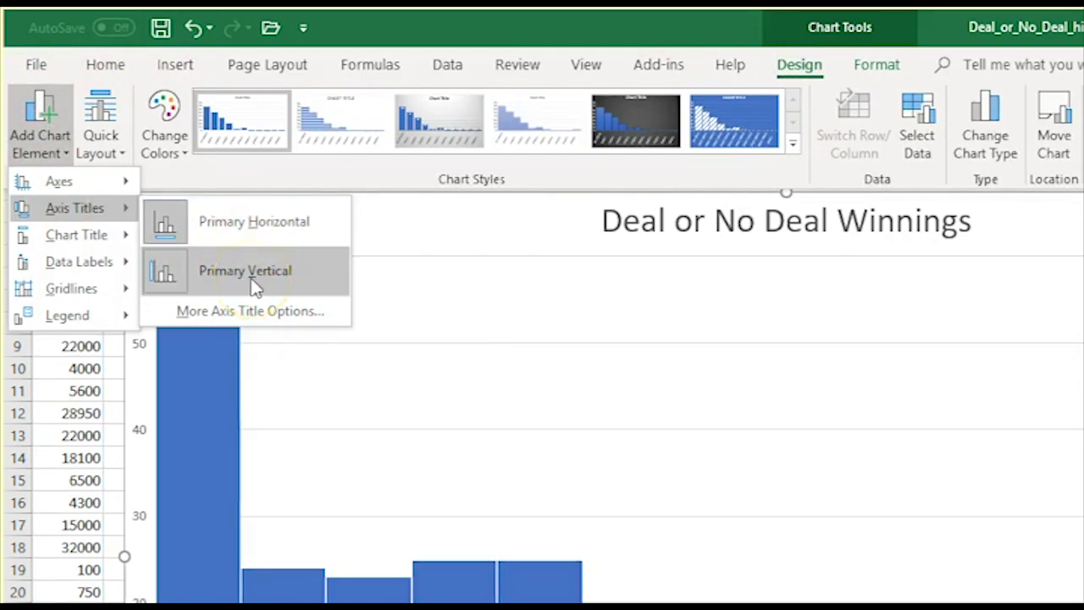
click(174, 266)
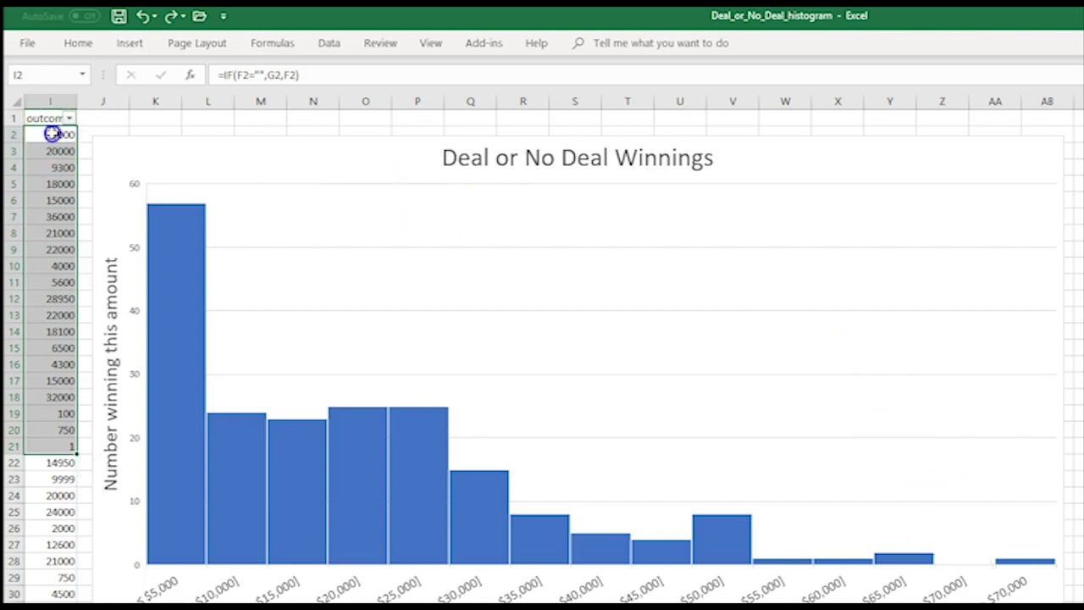
drag(52, 134, 64, 448)
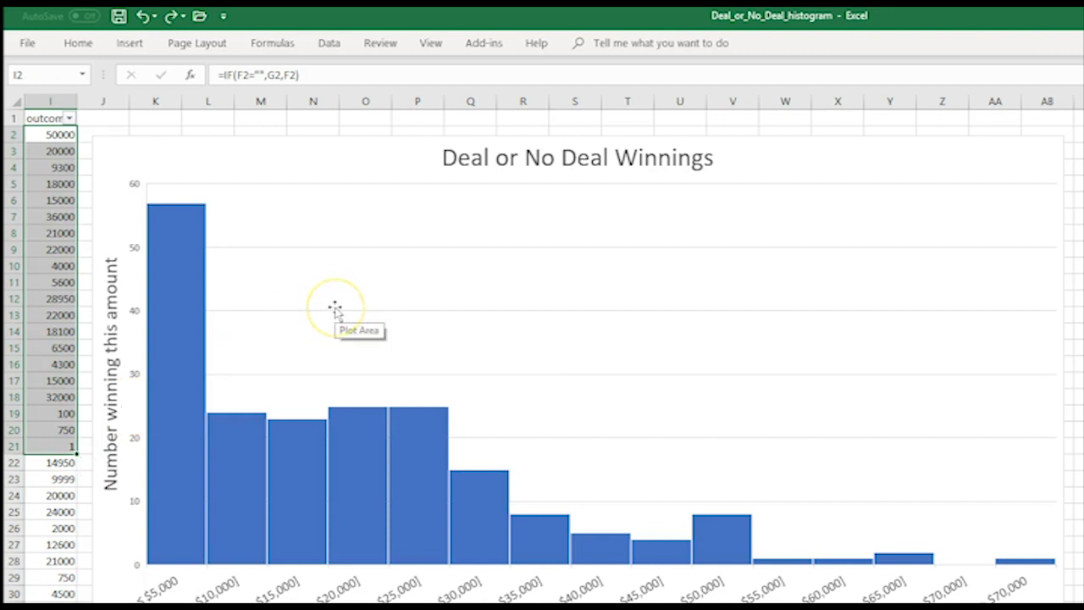
text(20000)
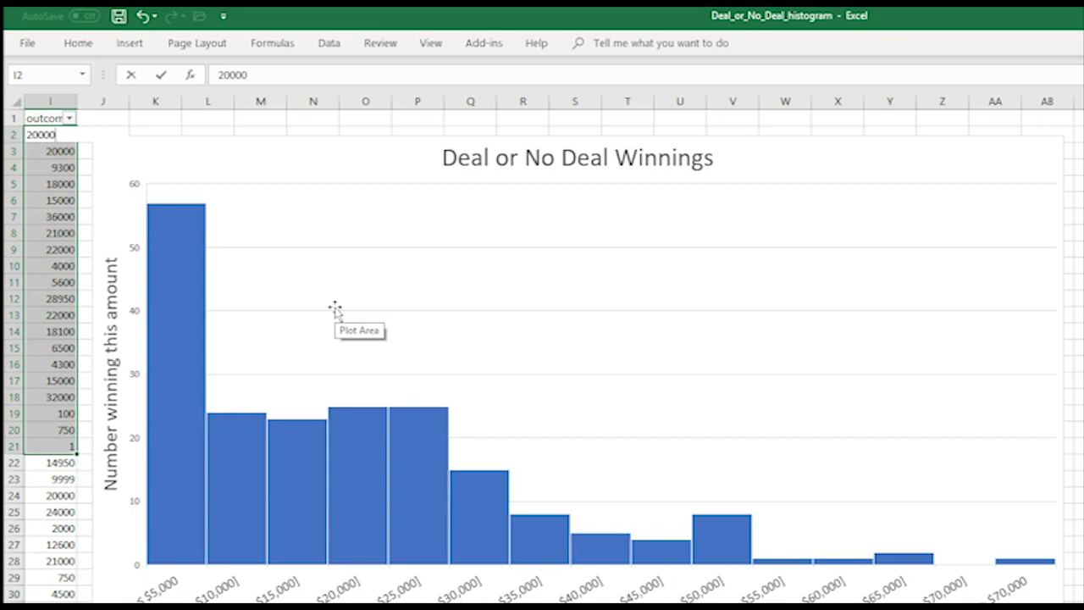
key(ctrl+Return)
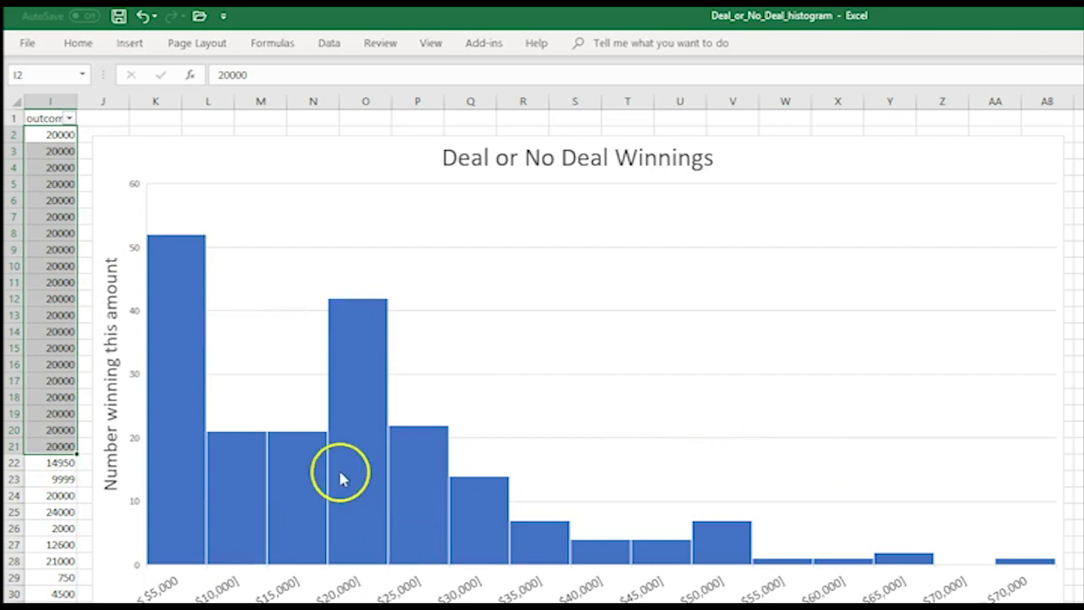
mouse_move(358, 475)
key(ctrl+z)
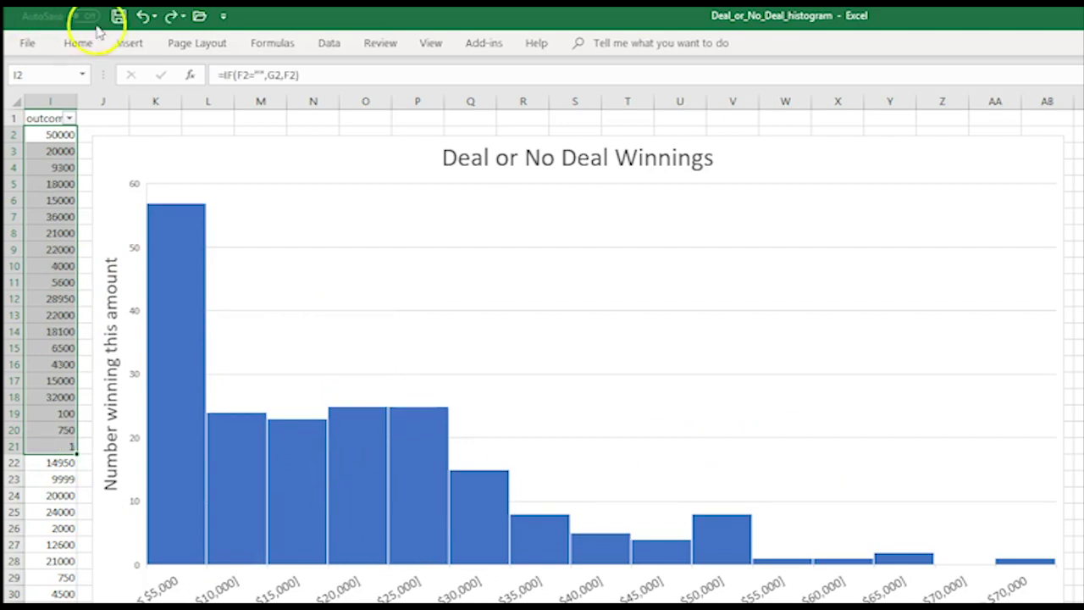
click(171, 17)
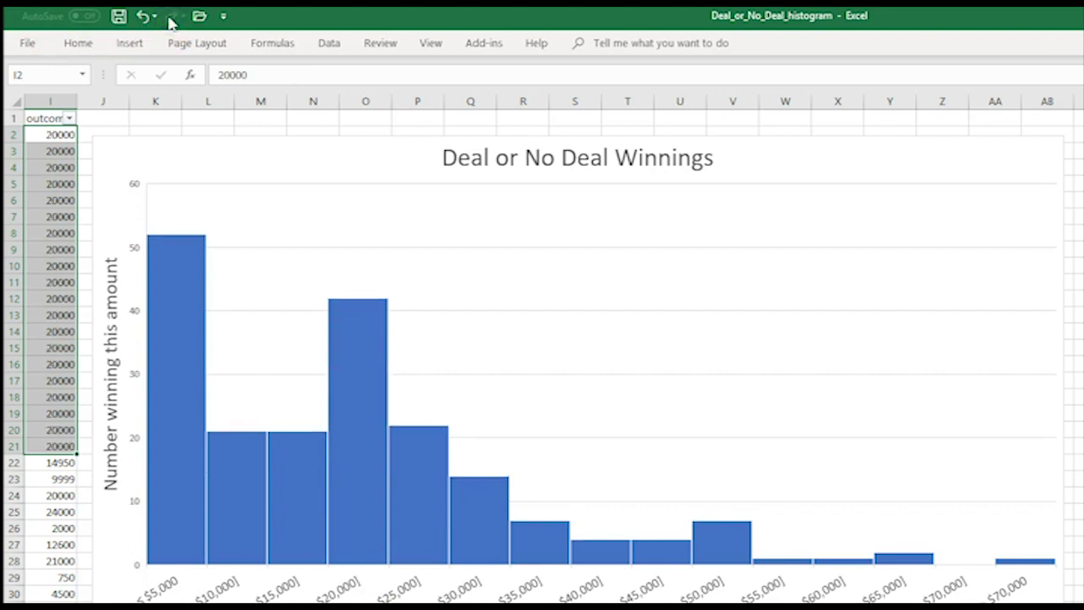
click(143, 16)
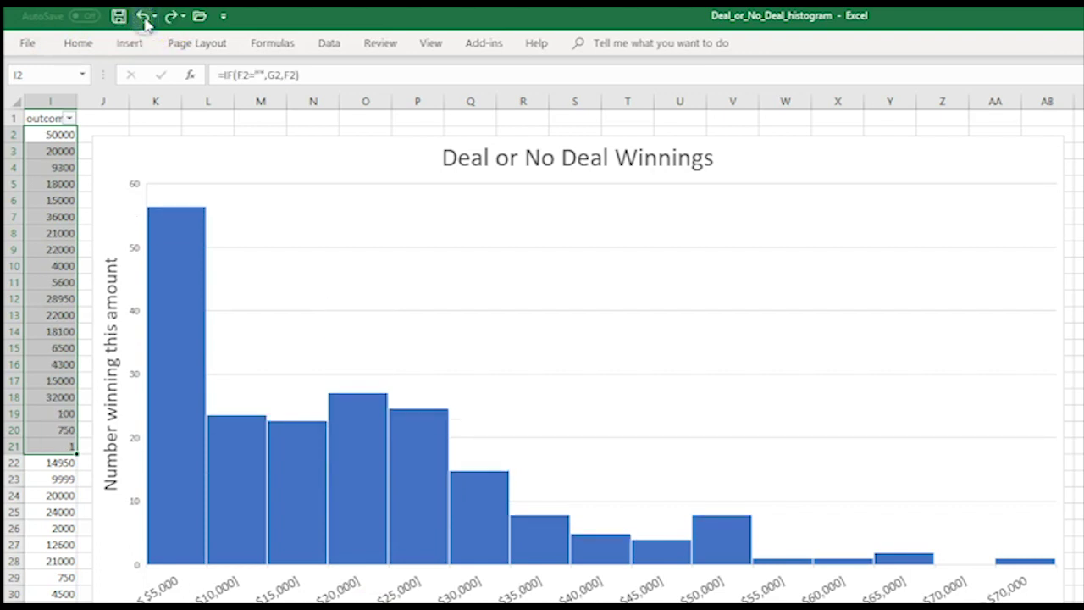